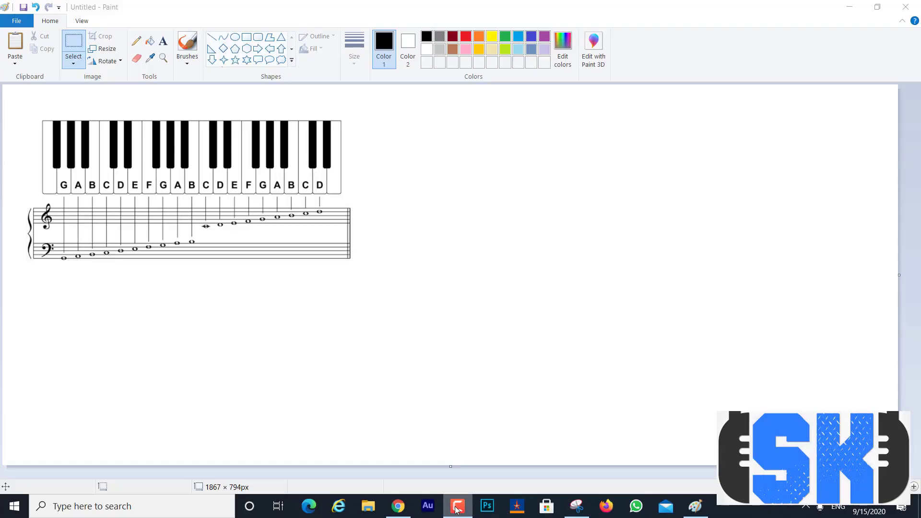
Step: Choose the Brushes tool, keeping black as the drawing colour
click(457, 506)
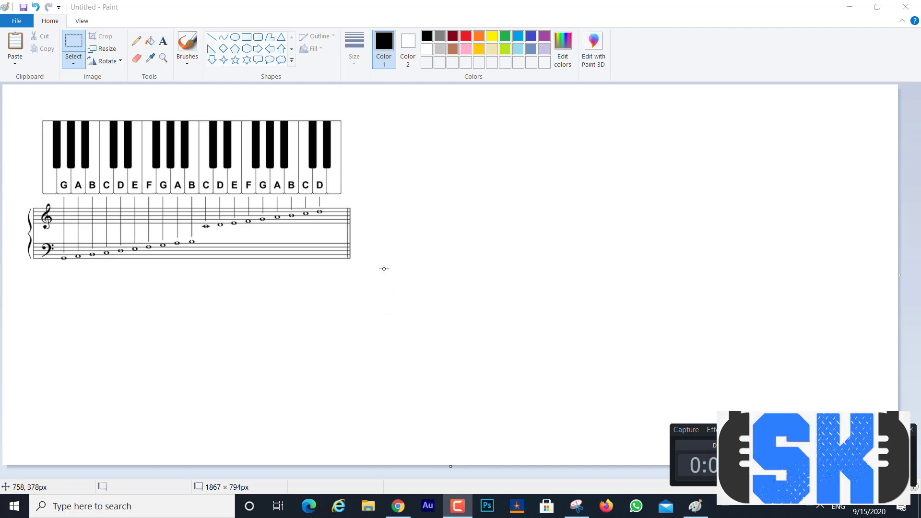
click(189, 45)
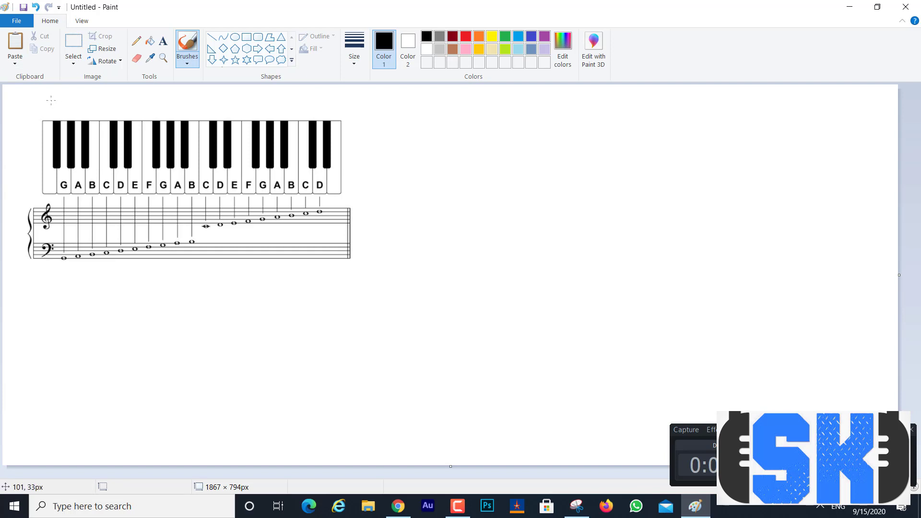
Step: Brush black note labels with sharp signs above the left keys and a slanted tick over the rest
mouse_move(51, 101)
mouse_down()
mouse_move(52, 111)
mouse_move(64, 91)
mouse_move(65, 98)
mouse_move(59, 88)
mouse_up()
mouse_move(73, 104)
mouse_down()
mouse_move(76, 116)
mouse_move(79, 96)
mouse_move(95, 108)
mouse_move(89, 115)
mouse_move(89, 98)
mouse_move(110, 115)
mouse_move(121, 96)
mouse_move(129, 114)
mouse_move(132, 99)
mouse_up()
drag(124, 95, 137, 96)
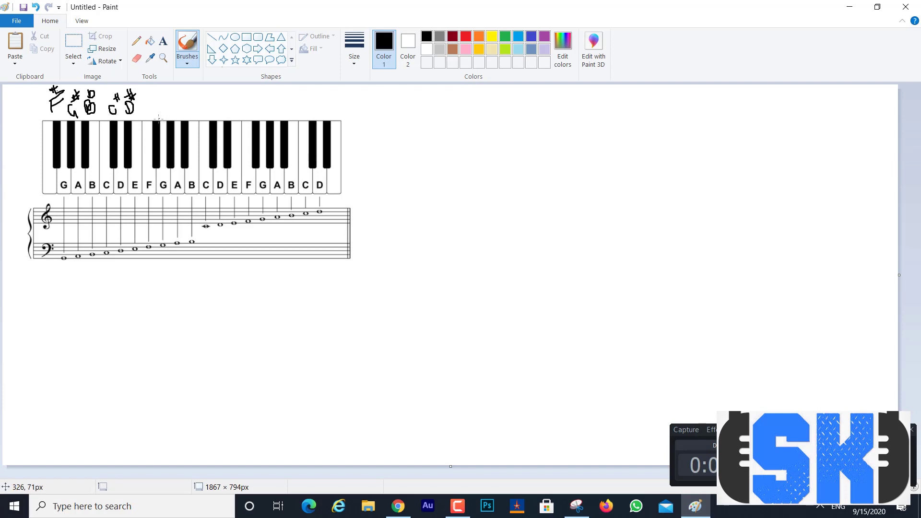
mouse_move(155, 115)
mouse_down()
mouse_move(167, 94)
mouse_move(189, 108)
mouse_move(224, 100)
mouse_move(330, 105)
mouse_up()
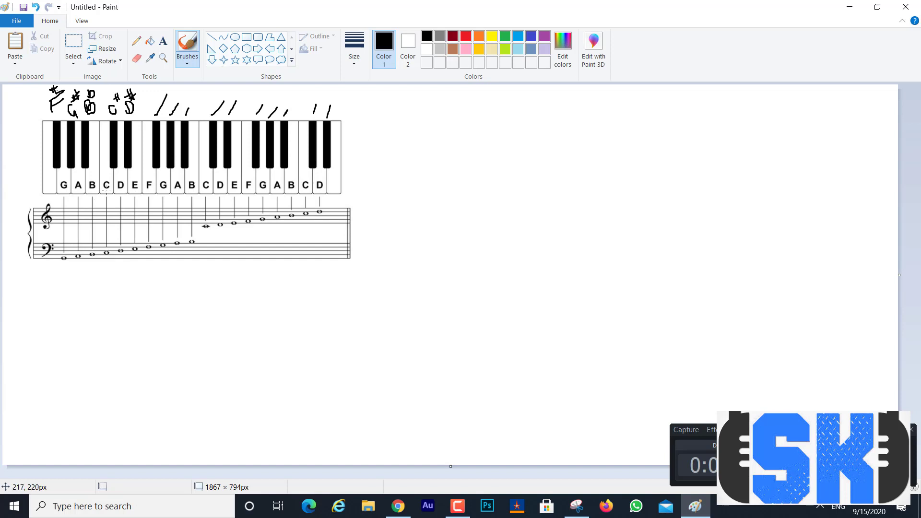
Step: Brush a curved black arrow from the C key down and right, plus a curve over the treble clef
mouse_move(106, 190)
mouse_down()
mouse_move(106, 225)
mouse_move(181, 302)
mouse_move(191, 298)
mouse_move(180, 321)
mouse_up()
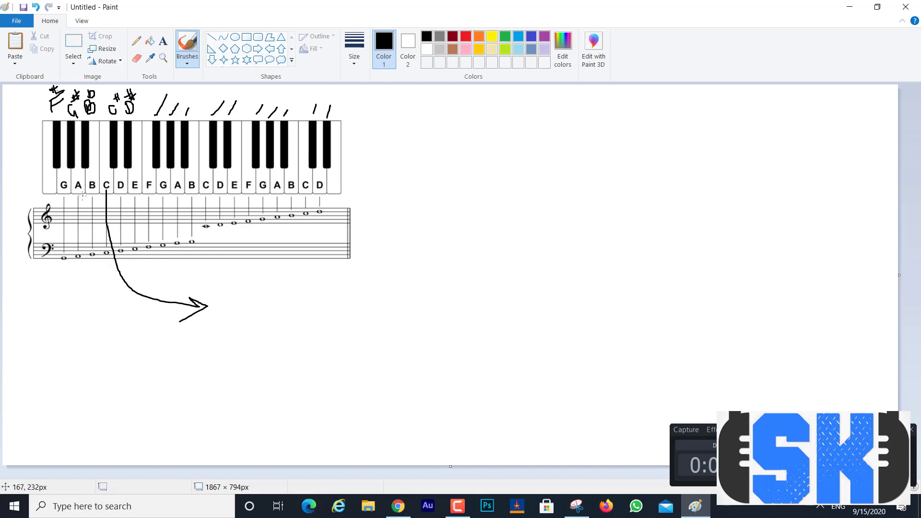
mouse_move(97, 200)
mouse_down()
mouse_move(50, 207)
mouse_move(37, 195)
mouse_move(68, 208)
mouse_move(101, 198)
mouse_up()
Step: Switch to red, mark above and below the F/G keys, and write 'SA — W' on the right
click(465, 38)
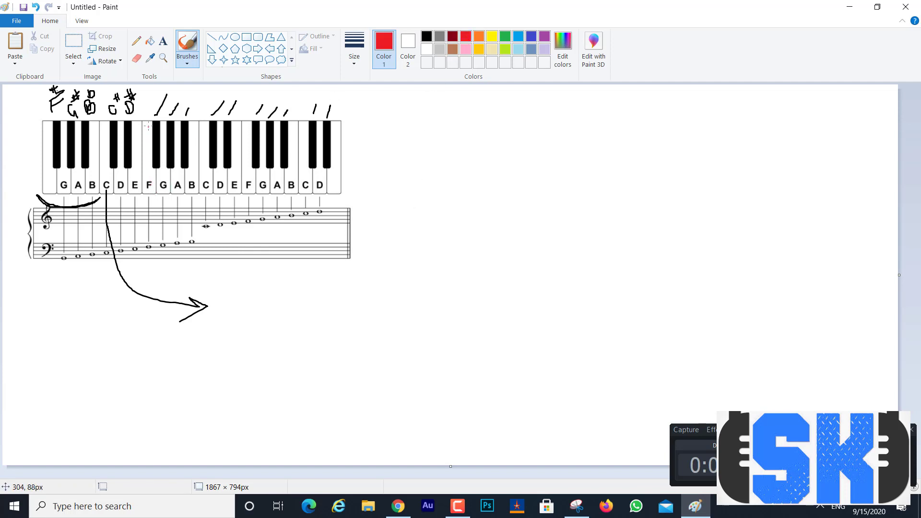
drag(148, 125, 158, 123)
drag(151, 193, 166, 195)
mouse_move(421, 140)
mouse_down()
mouse_move(407, 161)
mouse_move(433, 135)
mouse_move(451, 153)
mouse_move(450, 143)
mouse_move(567, 146)
mouse_move(581, 121)
mouse_up()
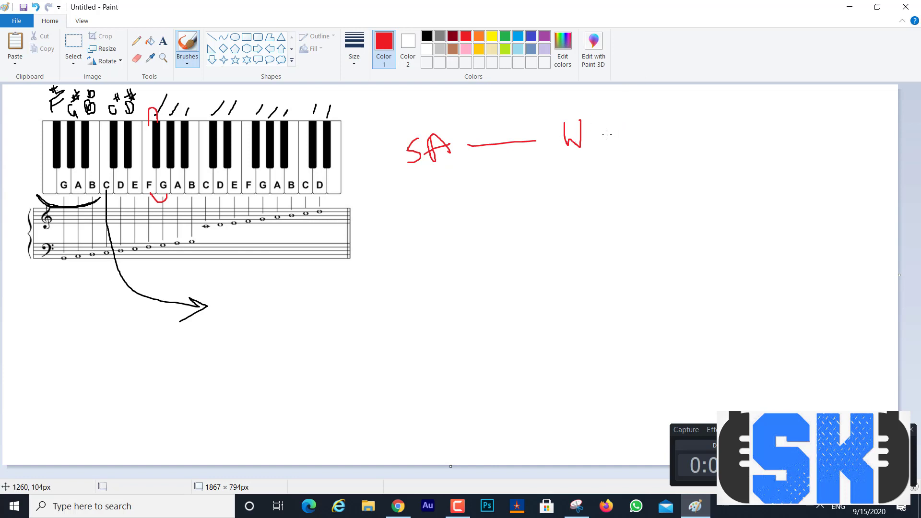
Step: Write the red Re, GA and MA chart rows and circle the D and E key labels in red
mouse_move(607, 134)
mouse_down()
mouse_move(678, 109)
mouse_move(683, 126)
mouse_move(722, 124)
mouse_up()
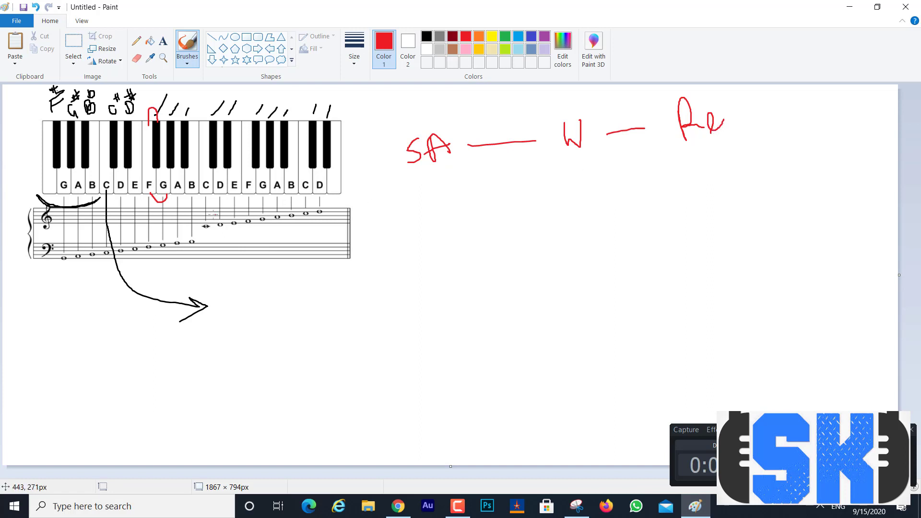
drag(206, 184, 212, 204)
mouse_move(202, 198)
mouse_down()
mouse_move(219, 196)
mouse_move(203, 185)
mouse_move(217, 188)
mouse_up()
mouse_move(418, 189)
mouse_down()
mouse_move(421, 209)
mouse_move(418, 195)
mouse_move(567, 177)
mouse_move(573, 168)
mouse_move(654, 168)
mouse_move(680, 180)
mouse_move(708, 175)
mouse_move(703, 168)
mouse_move(717, 152)
mouse_up()
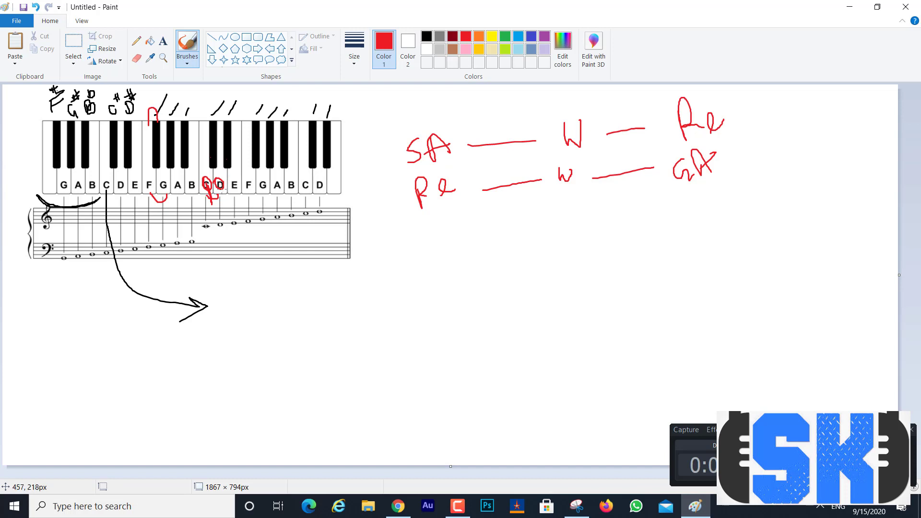
mouse_move(221, 190)
mouse_down()
mouse_move(234, 192)
mouse_move(234, 180)
mouse_up()
mouse_move(431, 223)
mouse_down()
mouse_move(461, 237)
mouse_move(566, 204)
mouse_move(571, 216)
mouse_move(650, 194)
mouse_move(682, 190)
mouse_move(695, 203)
mouse_move(703, 188)
mouse_move(701, 198)
mouse_move(710, 193)
mouse_up()
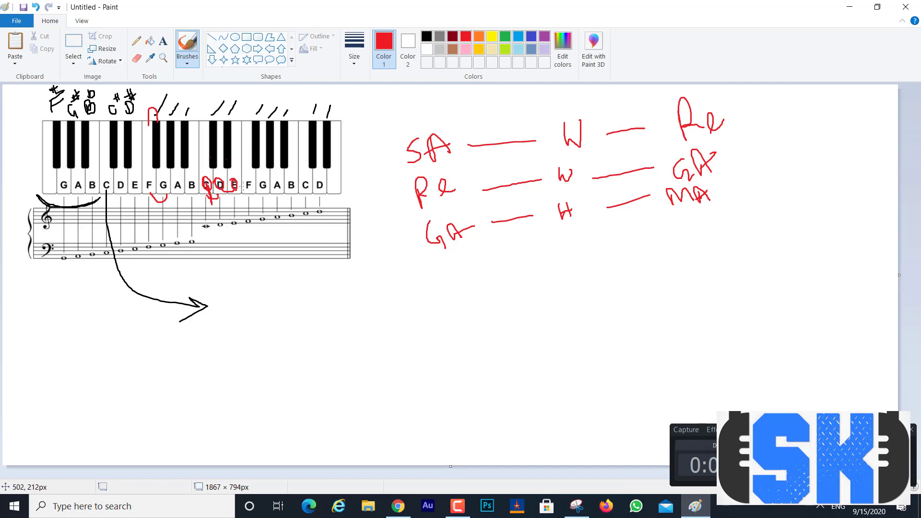
Step: Circle the F key label and write the red MA, PA, D and N chart rows
drag(248, 178, 242, 186)
mouse_move(431, 261)
mouse_down()
mouse_move(434, 284)
mouse_move(442, 262)
mouse_move(464, 275)
mouse_move(575, 236)
mouse_move(646, 231)
mouse_move(670, 245)
mouse_move(667, 231)
mouse_move(687, 221)
mouse_move(704, 238)
mouse_move(704, 220)
mouse_up()
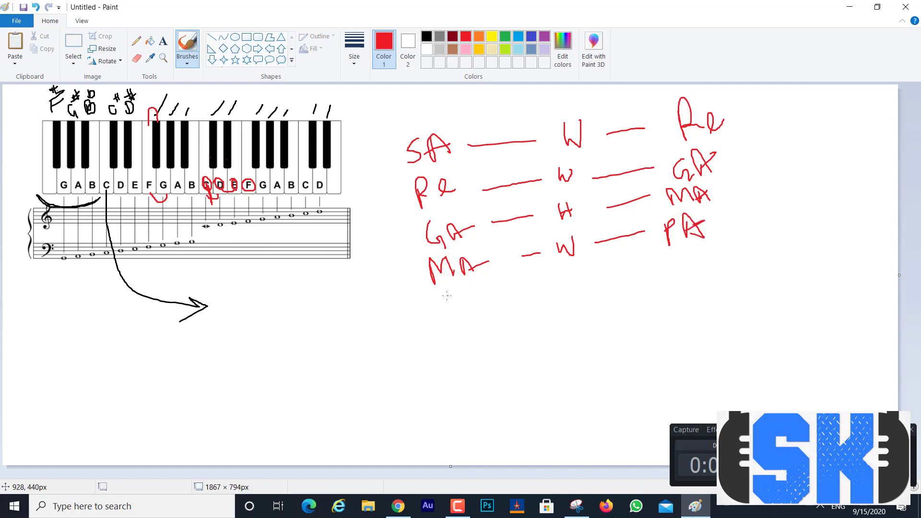
mouse_move(445, 297)
mouse_down()
mouse_move(449, 331)
mouse_move(447, 313)
mouse_move(470, 317)
mouse_move(592, 278)
mouse_move(640, 270)
mouse_move(679, 279)
mouse_move(667, 282)
mouse_up()
drag(463, 343, 465, 360)
mouse_move(515, 343)
mouse_down()
mouse_move(669, 308)
mouse_move(678, 294)
mouse_move(700, 308)
mouse_move(697, 283)
mouse_up()
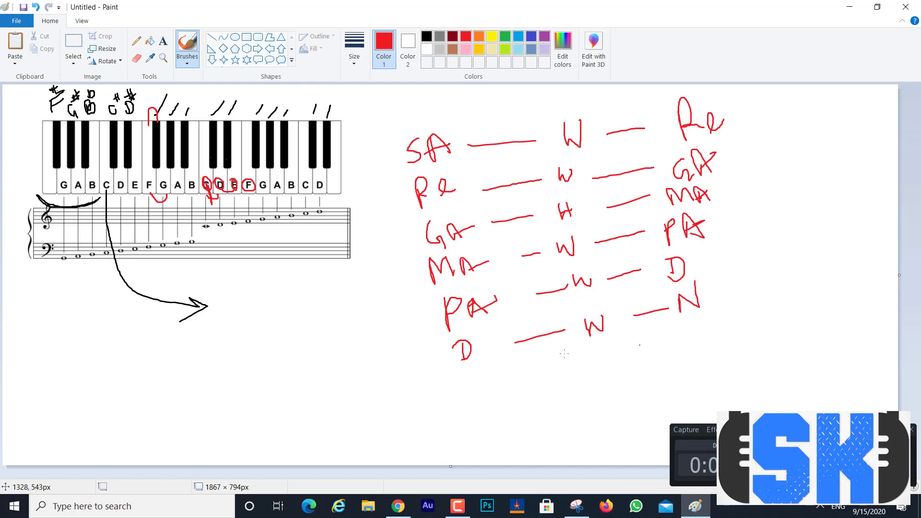
mouse_move(470, 375)
mouse_down()
mouse_move(469, 392)
mouse_move(491, 393)
mouse_move(488, 363)
mouse_move(602, 370)
mouse_move(599, 377)
mouse_move(607, 357)
mouse_move(691, 336)
mouse_move(686, 342)
mouse_move(703, 317)
mouse_move(717, 335)
mouse_move(720, 318)
mouse_up()
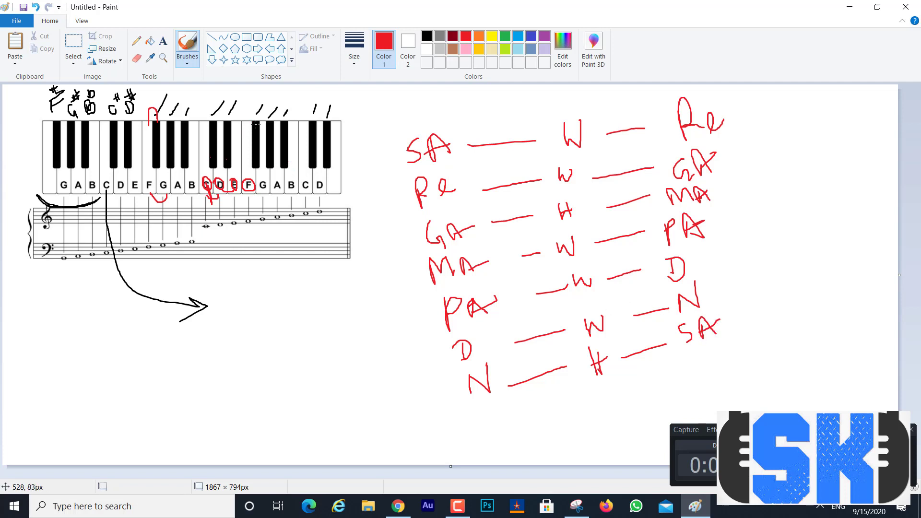
Step: Draw red vertical ticks above five right-hand black keys and circle the first W
drag(256, 125, 255, 98)
drag(270, 125, 271, 99)
mouse_move(555, 154)
mouse_down()
mouse_move(581, 103)
mouse_move(578, 154)
mouse_up()
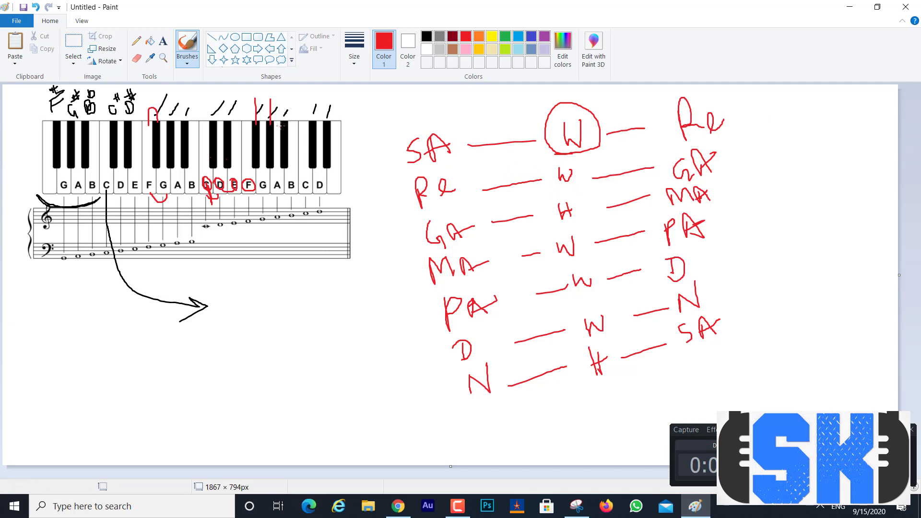
drag(284, 124, 284, 91)
drag(294, 134, 294, 102)
drag(328, 131, 328, 95)
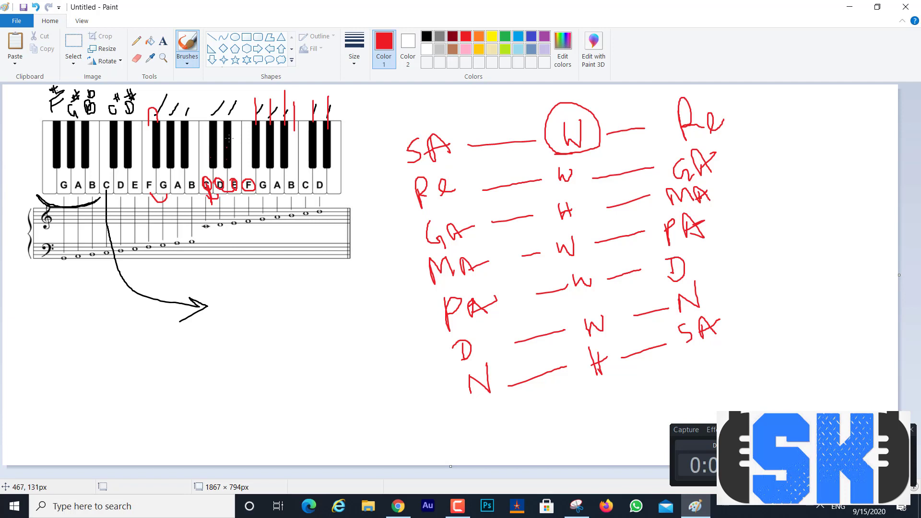
Step: Add two red strokes on the keys, then select and delete the whole red SA–Re chart
drag(226, 96, 224, 125)
drag(248, 171, 247, 158)
click(73, 45)
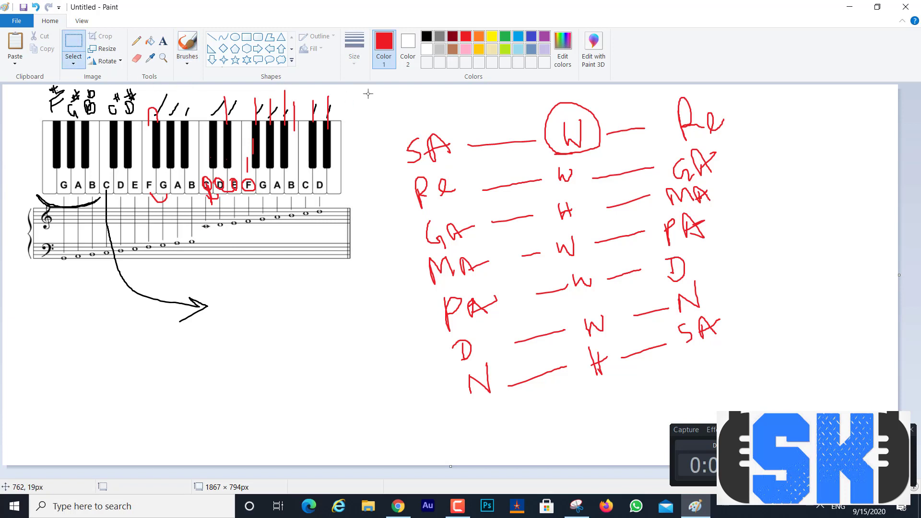
drag(368, 89, 778, 407)
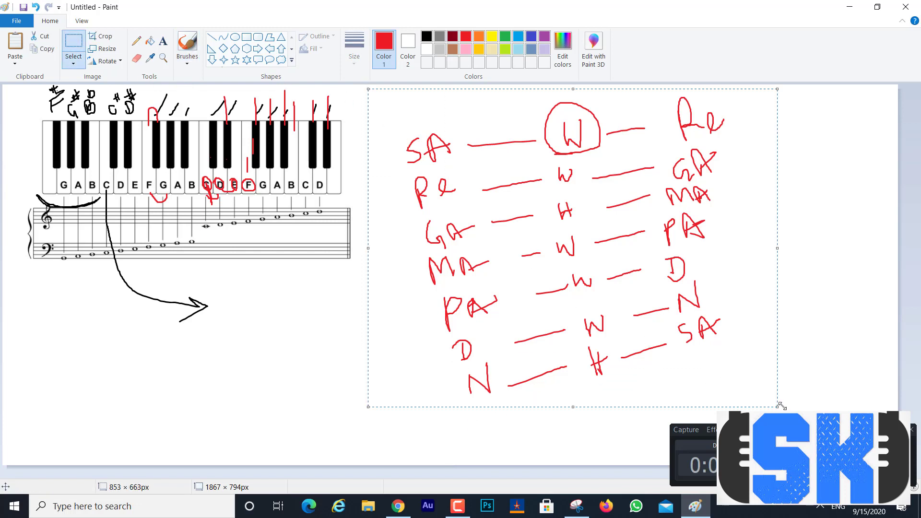
key(Delete)
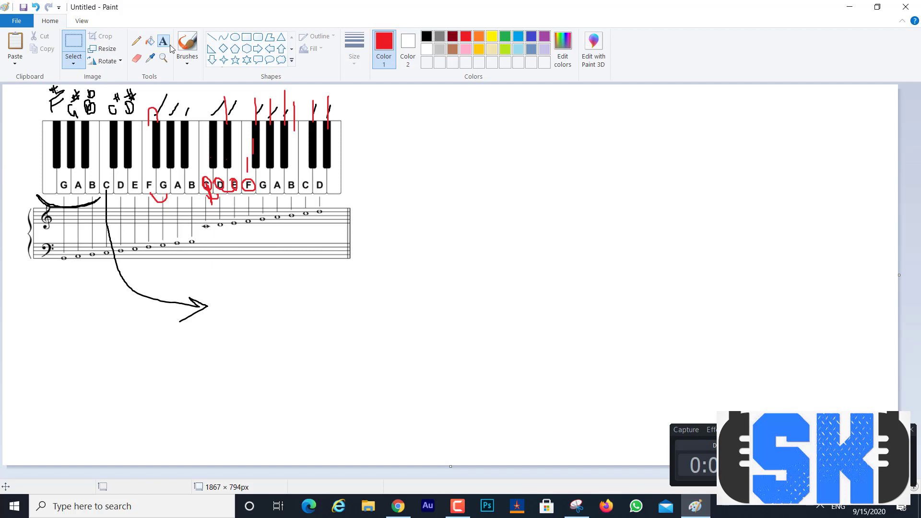
click(163, 42)
Step: Type the first red text line '(SA GA PA) Major Tried' on the right side
click(438, 142)
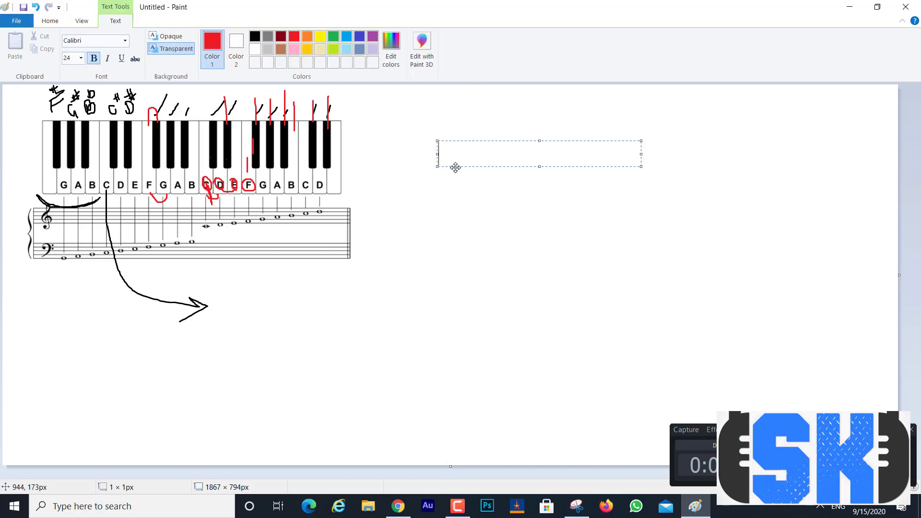
text(SA)
text(   GA   )
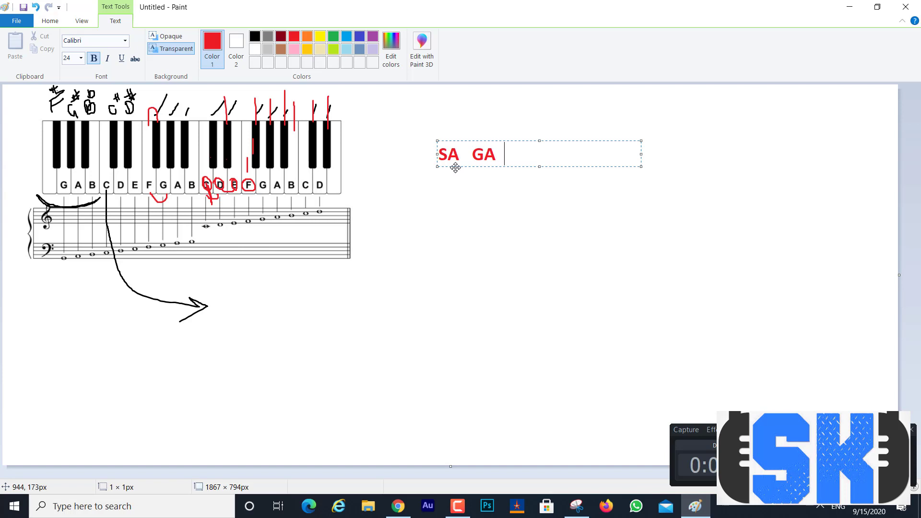
text(P)
text(A)
text())
key(Left)
key(Left)
key(Left)
key(Left)
text(()
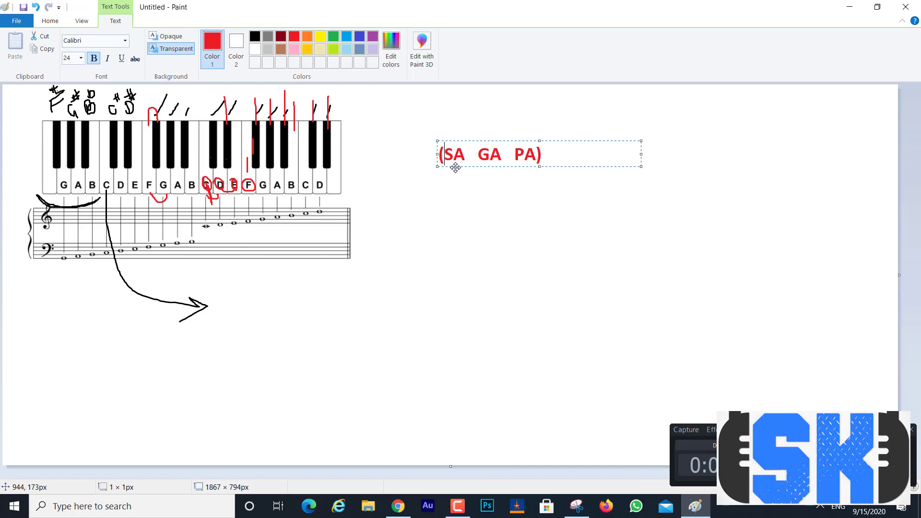
key(Right)
key(Right)
key(Right)
key(Right)
key(End)
text(Maj)
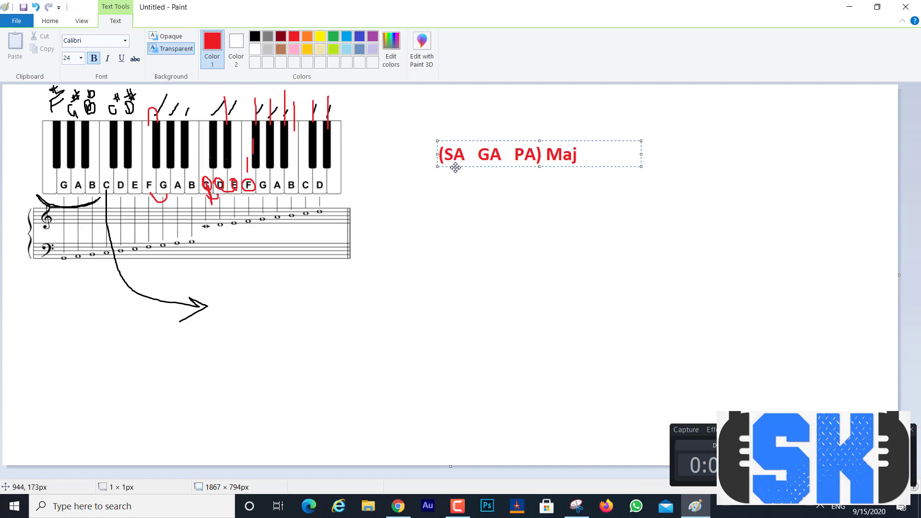
text(or)
text( Tri)
text(ed)
Step: Add the second line '(SA (GA) PA Minor Tried' and widen the box so it fits
key(Return)
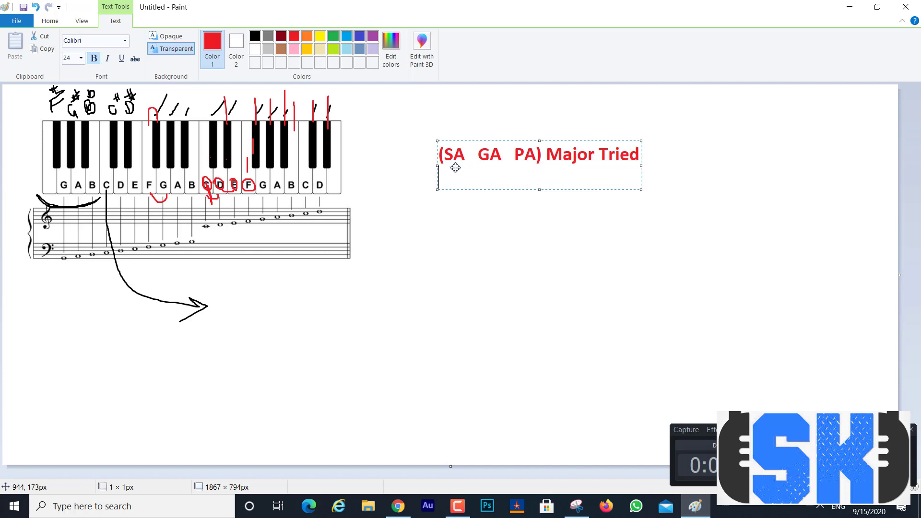
text(()
text(SA  )
text(()
text(GA)
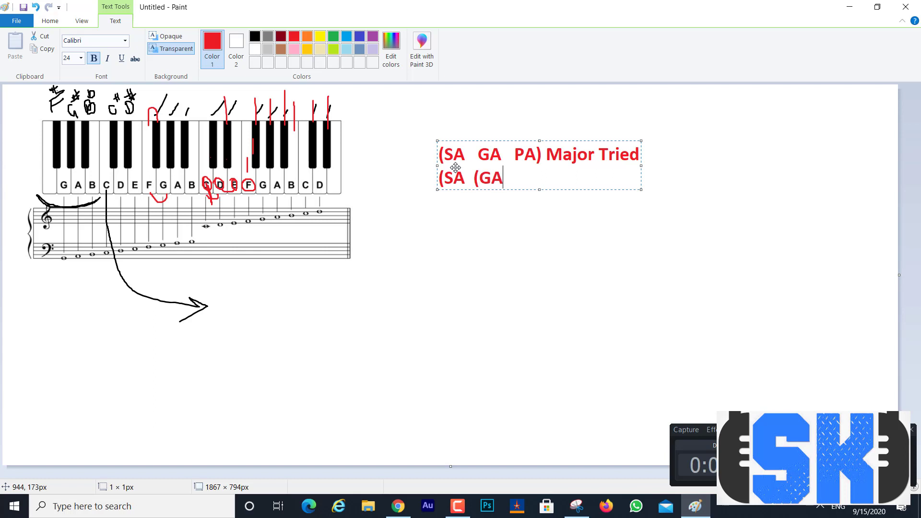
text())
key(BackSpace)
text(P)
text(A   )
text(Mino)
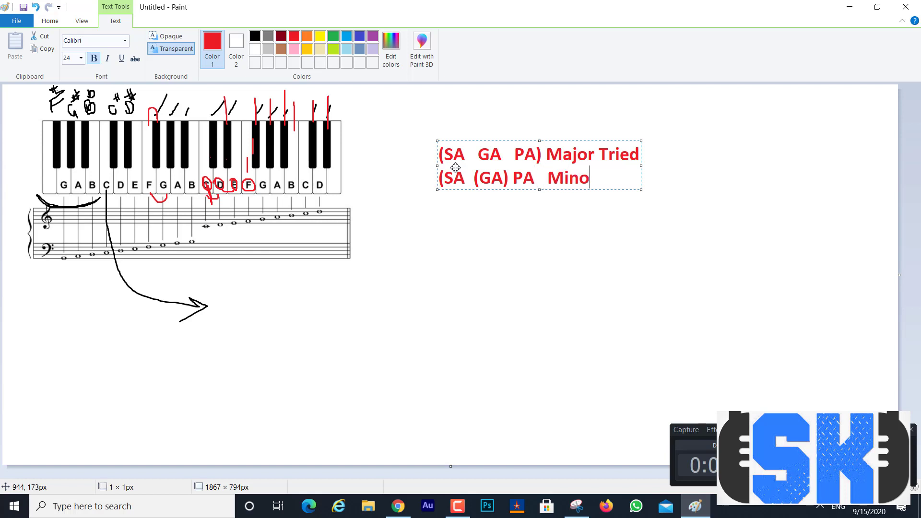
text(r Tr)
text(ied)
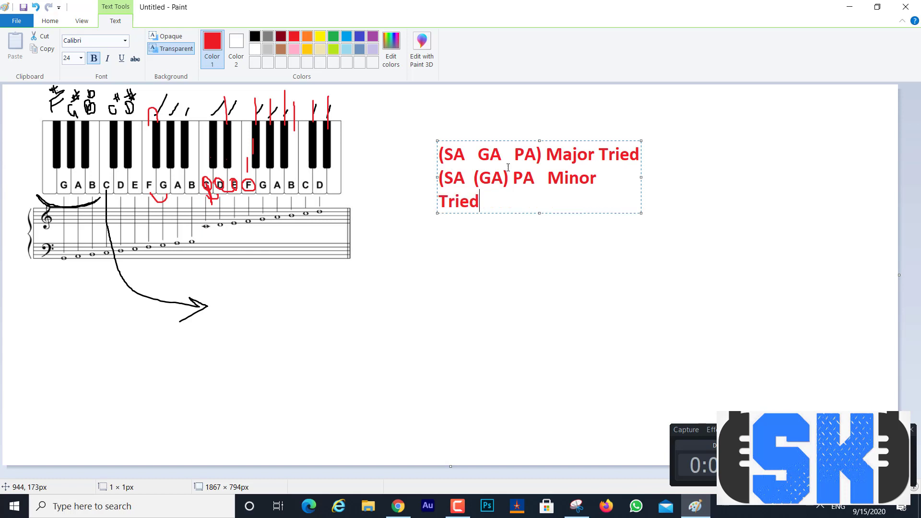
drag(641, 177, 683, 177)
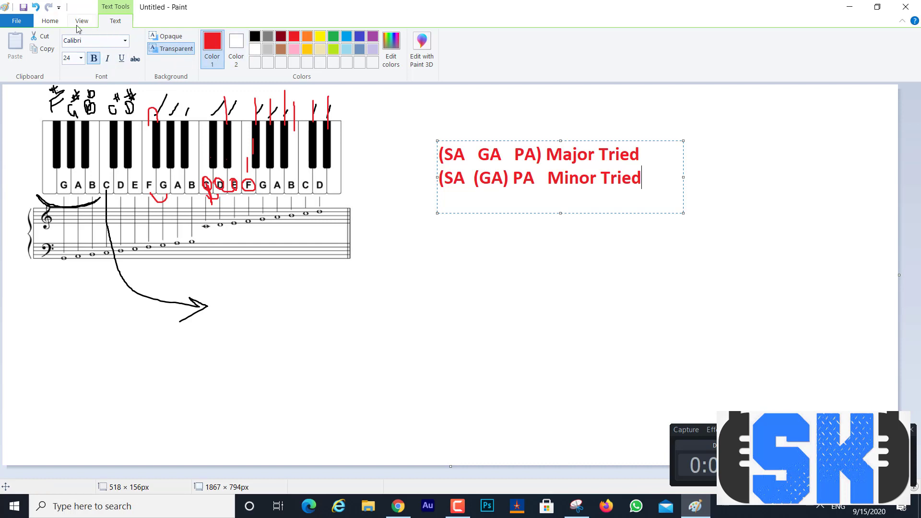
click(52, 23)
Step: Commit the text, then select and delete the piano drawing and undo the deletion
click(73, 43)
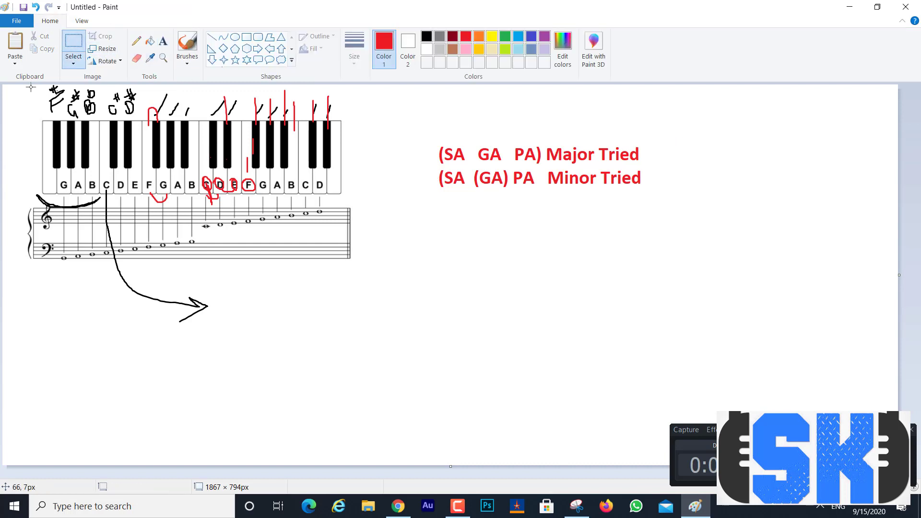
drag(16, 86, 357, 290)
key(Delete)
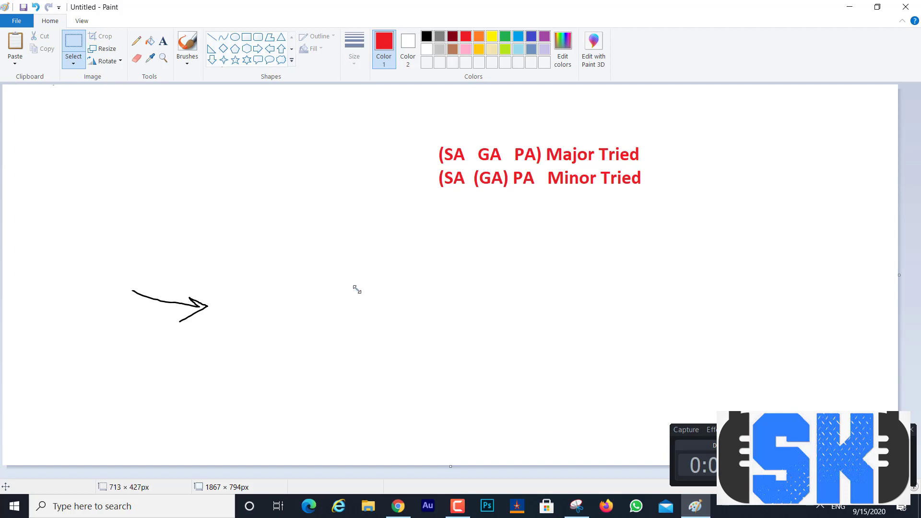
key(ctrl+z)
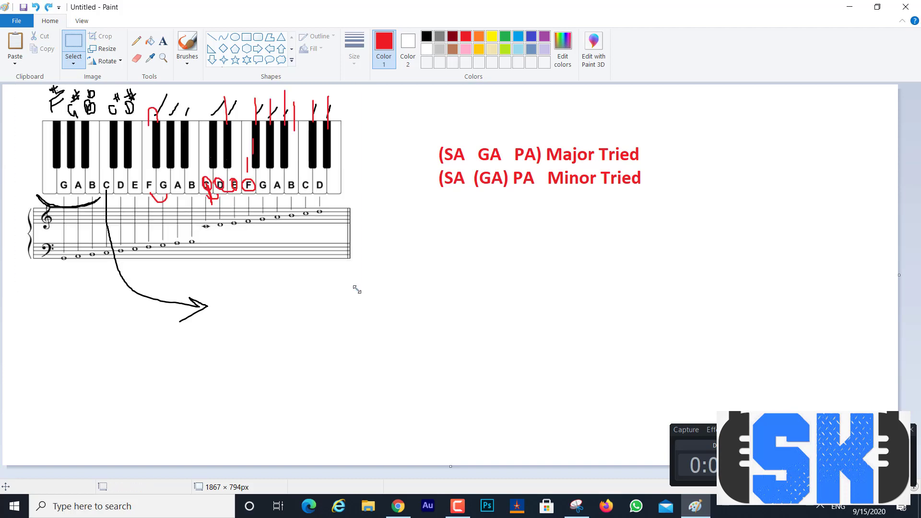
Step: Delete the labels above the keys, undo it, and return to the Brushes tool
mouse_move(39, 90)
mouse_down()
mouse_move(180, 127)
mouse_move(357, 131)
mouse_up()
key(Delete)
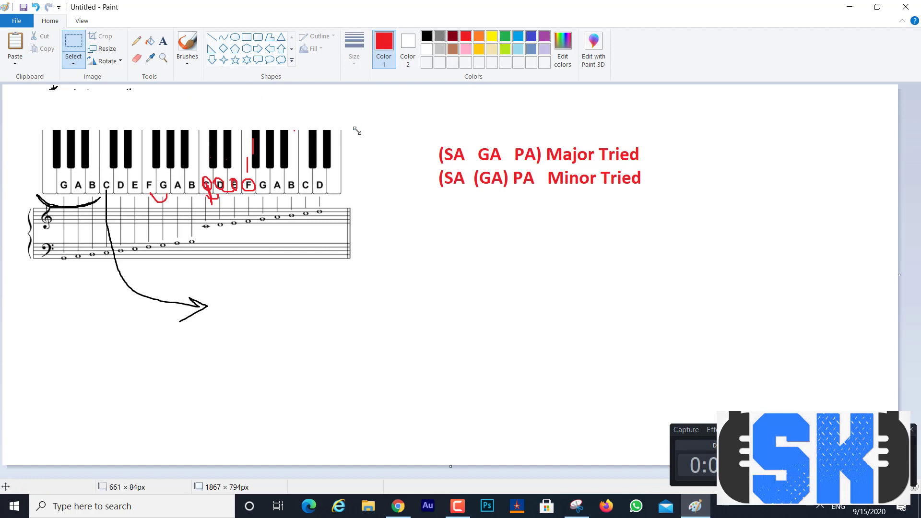
key(ctrl+z)
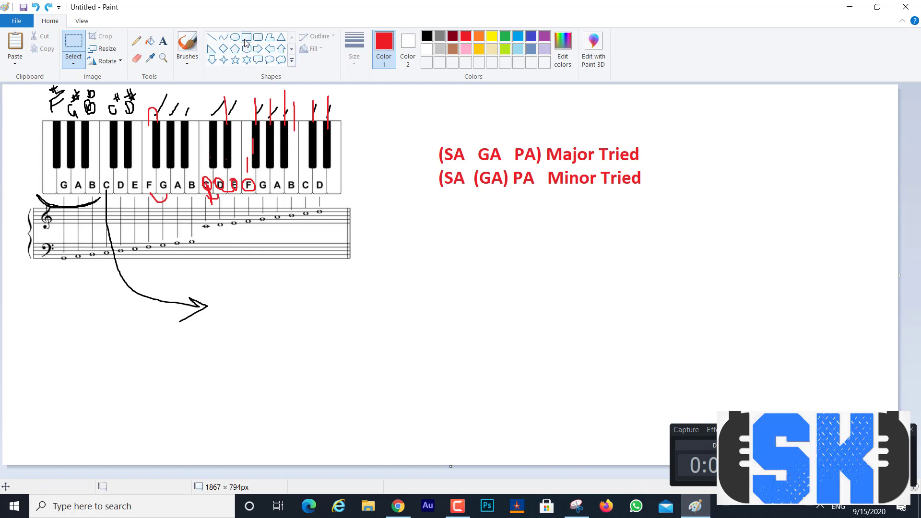
click(136, 58)
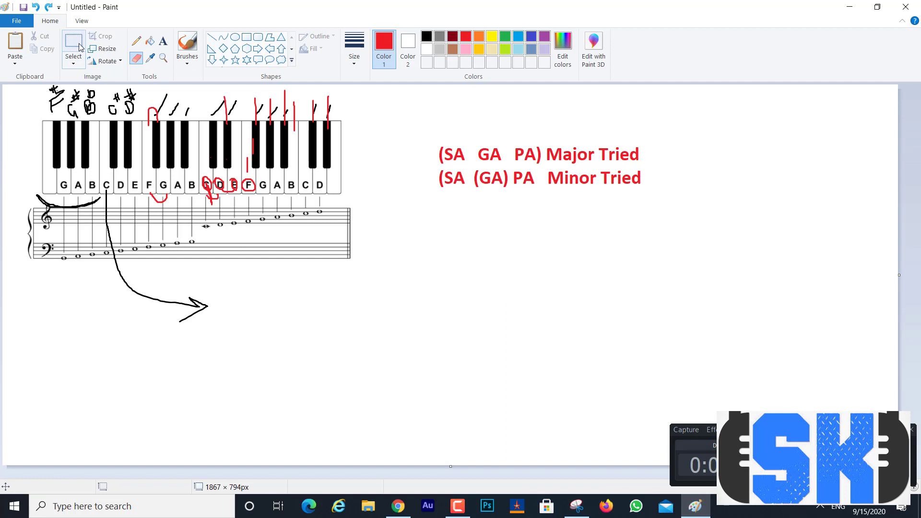
click(187, 48)
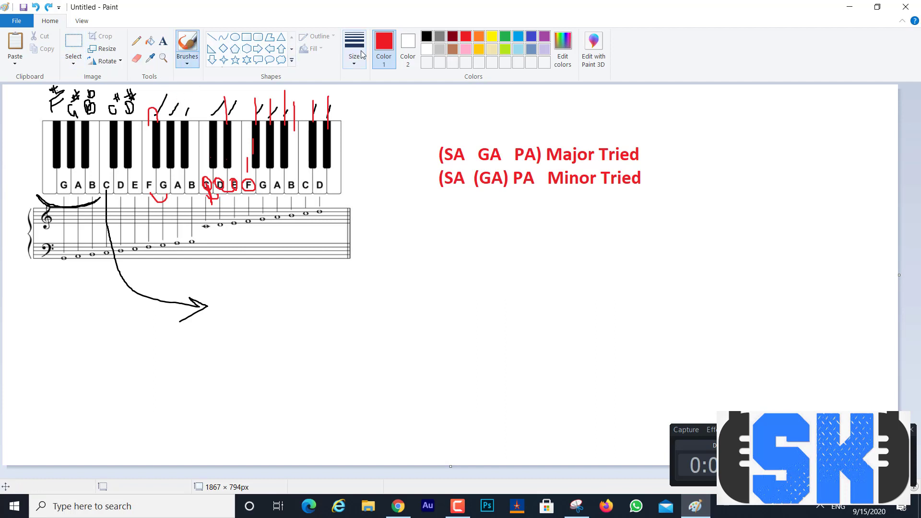
Step: Switch to black and draw lines down from the C, D and E keys, circling the E label
click(426, 36)
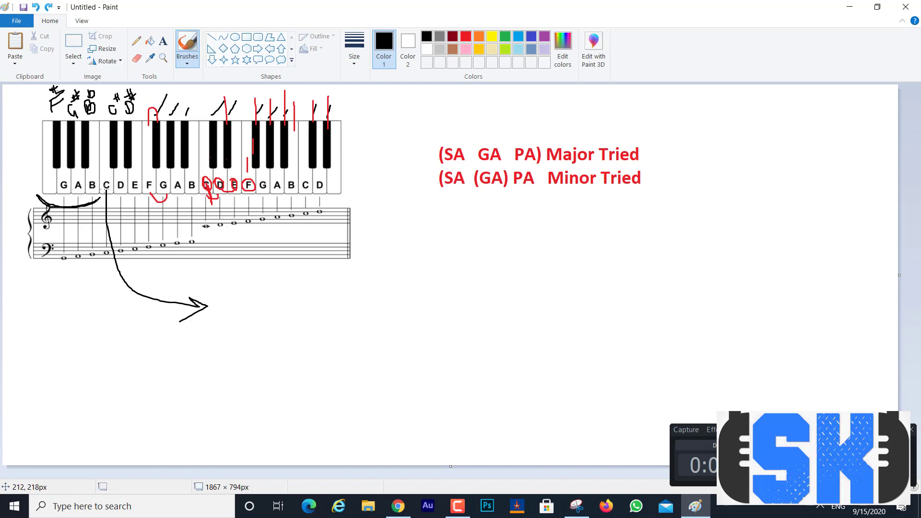
mouse_move(105, 190)
mouse_down()
mouse_move(116, 211)
mouse_move(152, 219)
mouse_up()
mouse_move(126, 190)
mouse_down()
mouse_move(134, 181)
mouse_move(142, 191)
mouse_move(128, 184)
mouse_up()
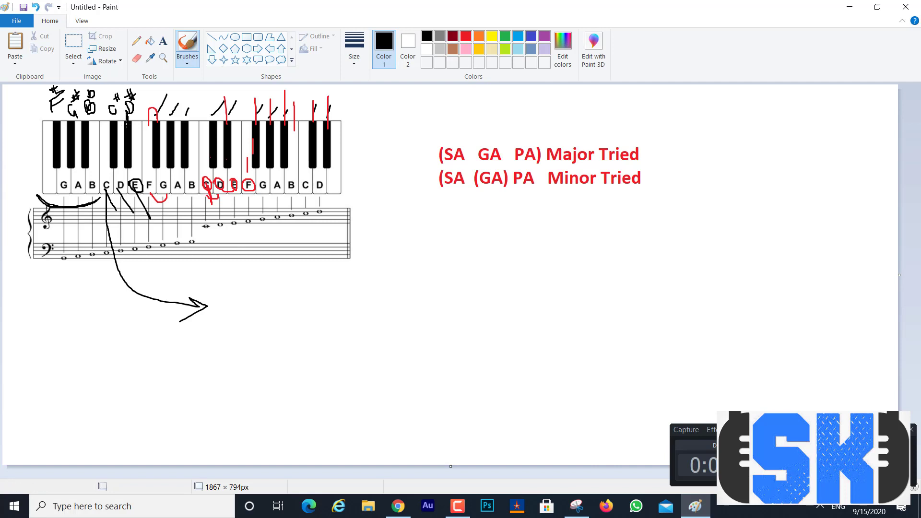
drag(128, 109, 126, 124)
Step: Write a circled 'Cm' right of the staff with a right-pointing arrow, and circle the bass clef
mouse_move(433, 231)
mouse_down()
mouse_move(418, 244)
mouse_move(434, 264)
mouse_move(457, 247)
mouse_move(475, 262)
mouse_up()
mouse_move(417, 273)
mouse_down()
mouse_move(453, 209)
mouse_move(404, 249)
mouse_move(446, 283)
mouse_up()
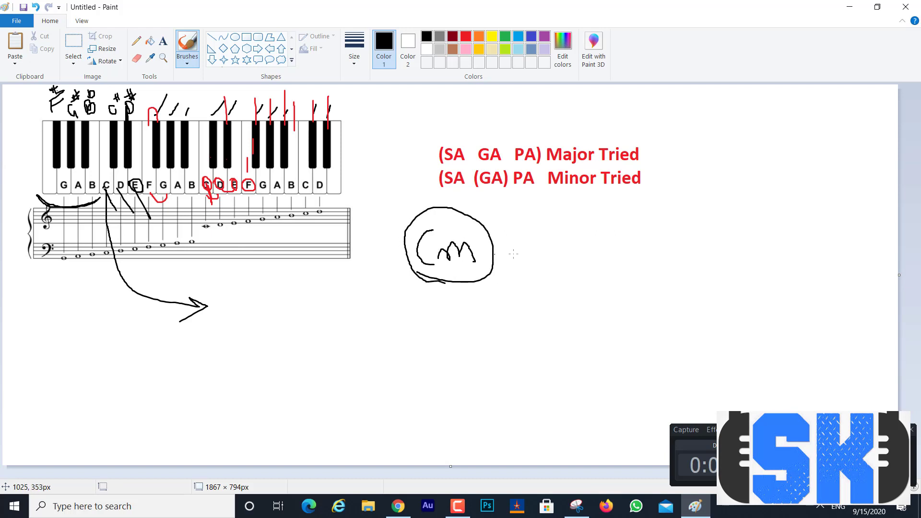
mouse_move(494, 254)
mouse_down()
mouse_move(593, 253)
mouse_move(591, 282)
mouse_up()
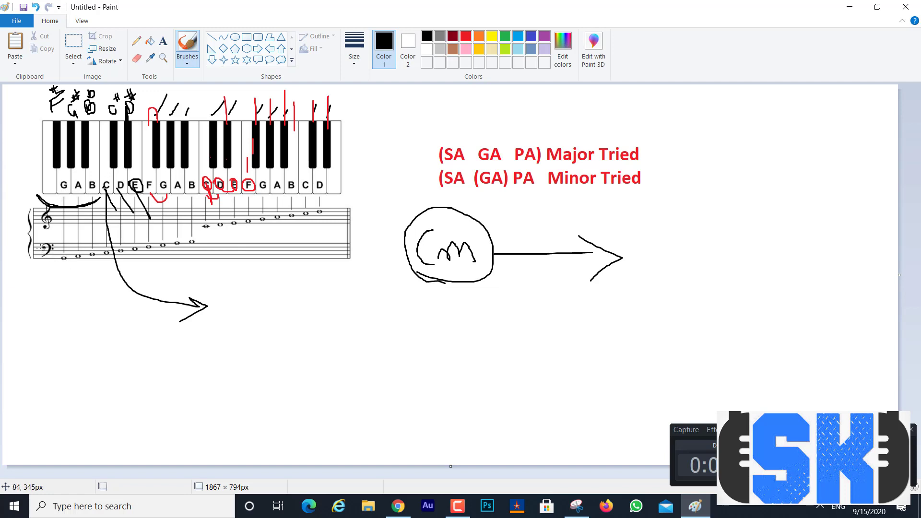
mouse_move(40, 248)
mouse_down()
mouse_move(47, 240)
mouse_move(61, 252)
mouse_move(45, 265)
mouse_move(38, 199)
mouse_move(59, 219)
mouse_move(42, 226)
mouse_up()
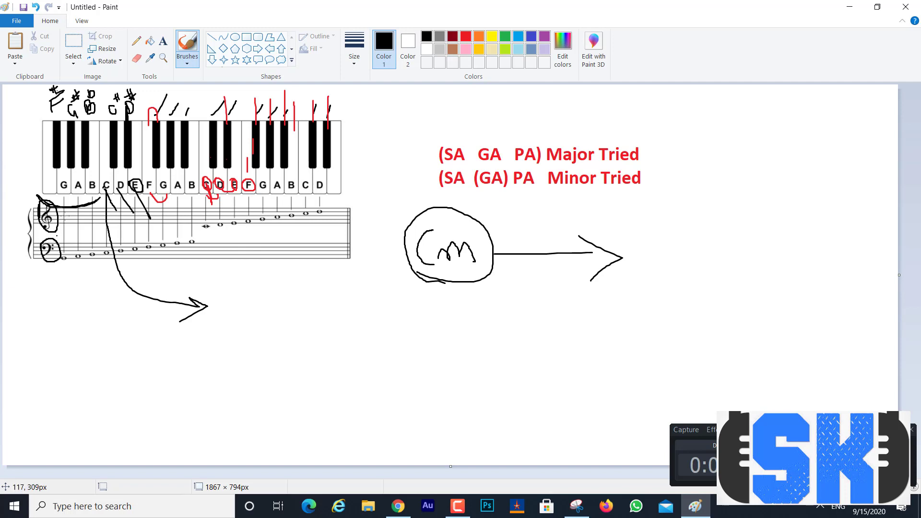
Step: Draw lines from both clef circles, short ticks under the bass notes, and a check on the treble staff
drag(35, 205, 14, 183)
drag(52, 262, 52, 300)
mouse_move(63, 263)
mouse_down()
mouse_move(64, 278)
mouse_move(94, 279)
mouse_move(104, 268)
mouse_move(104, 286)
mouse_move(122, 281)
mouse_move(134, 291)
mouse_up()
mouse_move(151, 261)
mouse_down()
mouse_move(151, 276)
mouse_move(165, 283)
mouse_move(182, 274)
mouse_move(195, 292)
mouse_up()
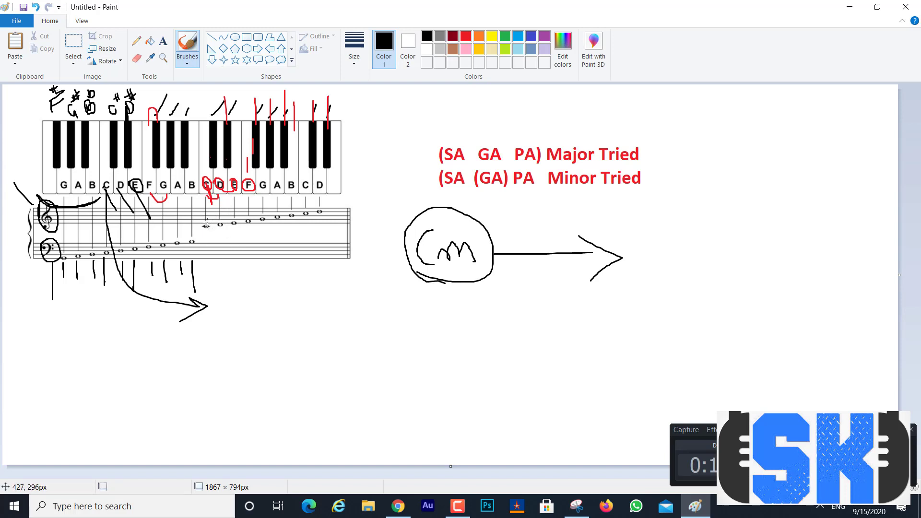
mouse_move(209, 262)
mouse_down()
mouse_move(210, 284)
mouse_move(243, 290)
mouse_up()
drag(276, 265, 276, 281)
drag(301, 232, 317, 226)
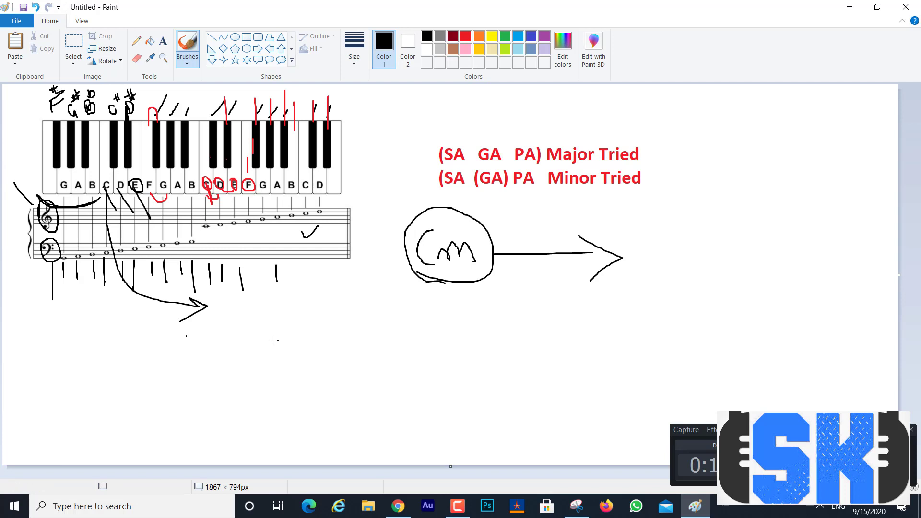
Step: Write a second circled label below the staff with a rightward arrow ending at a drawn A
mouse_move(266, 311)
mouse_down()
mouse_move(306, 353)
mouse_move(309, 373)
mouse_up()
drag(310, 307, 347, 360)
drag(349, 327, 354, 317)
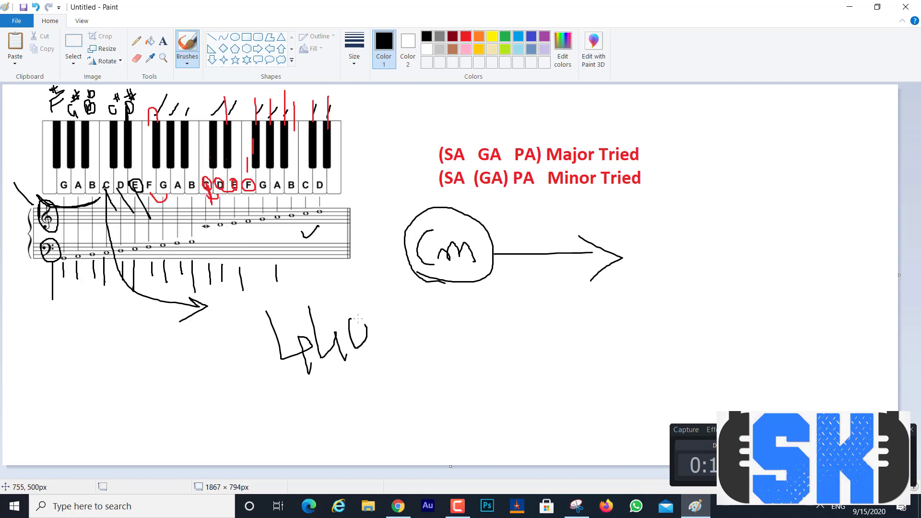
mouse_move(289, 385)
mouse_down()
mouse_move(332, 286)
mouse_move(308, 385)
mouse_up()
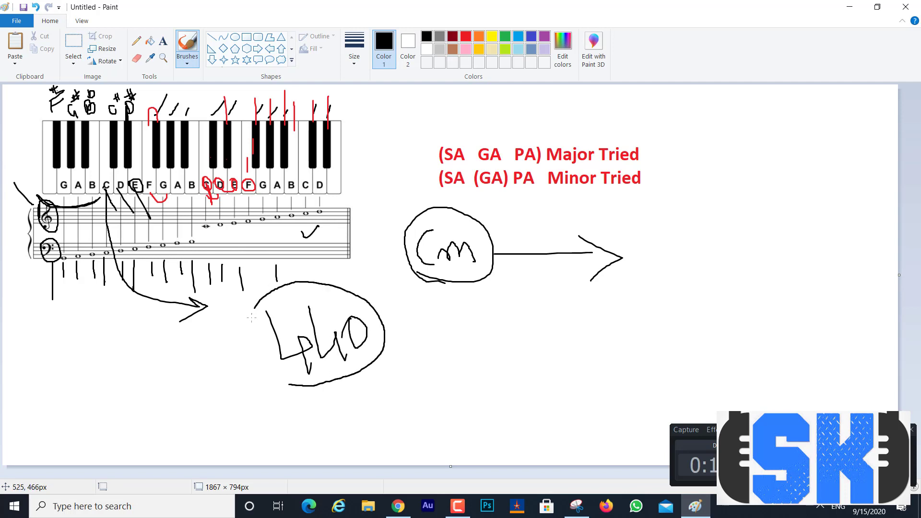
mouse_move(384, 338)
mouse_down()
mouse_move(511, 330)
mouse_move(490, 342)
mouse_up()
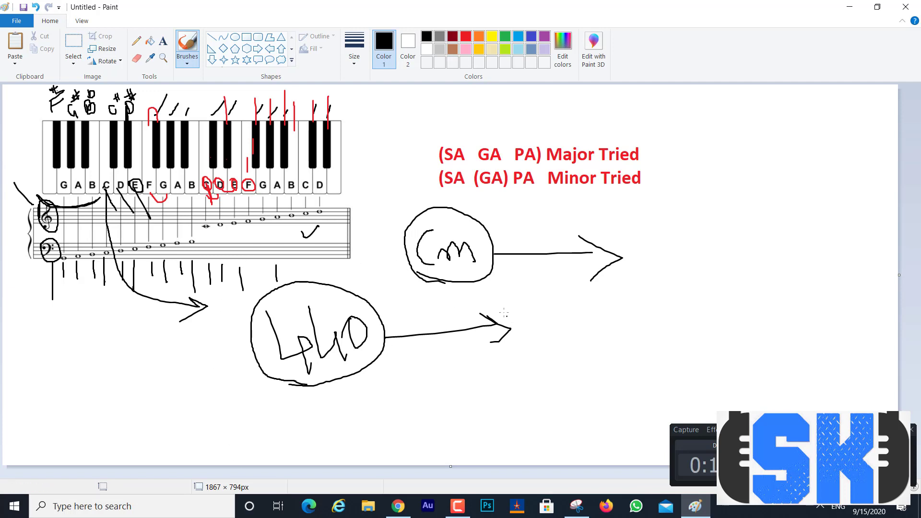
mouse_move(539, 301)
mouse_down()
mouse_move(537, 348)
mouse_move(582, 354)
mouse_move(613, 305)
mouse_up()
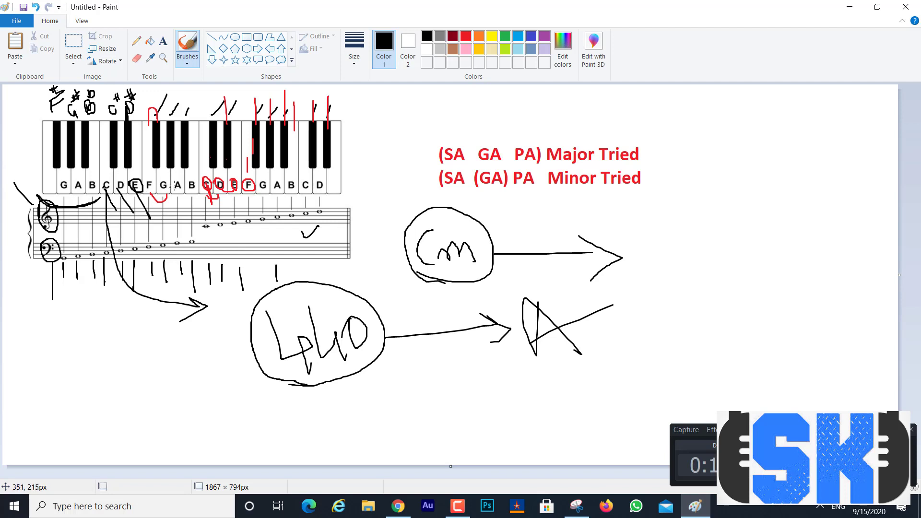
Step: Circle the two A key labels on the piano keyboard in black
mouse_move(177, 180)
mouse_down()
mouse_move(175, 194)
mouse_move(174, 179)
mouse_up()
drag(273, 180, 275, 179)
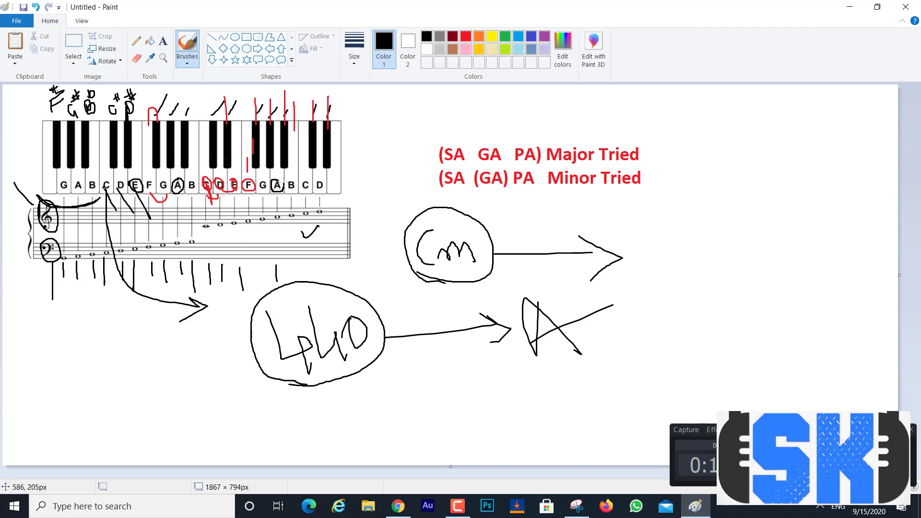